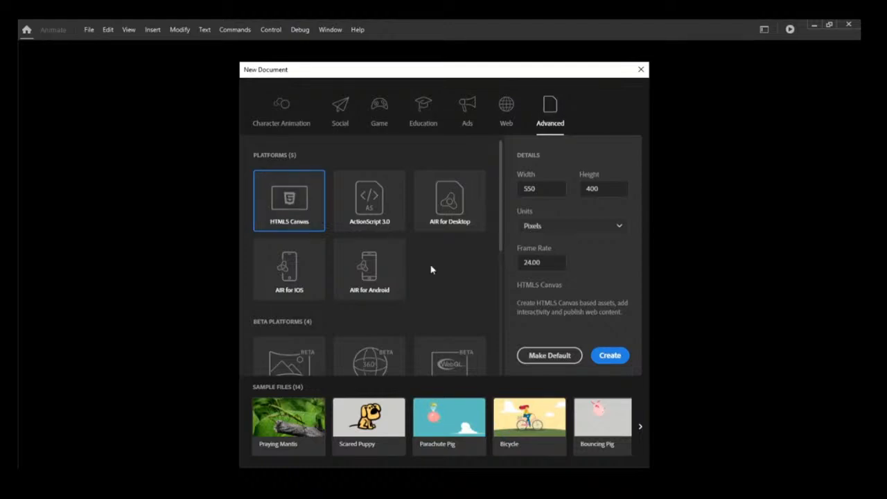
- Create a new HTML5 Canvas document at the default 550 x 400 pixels
left_click(610, 354)
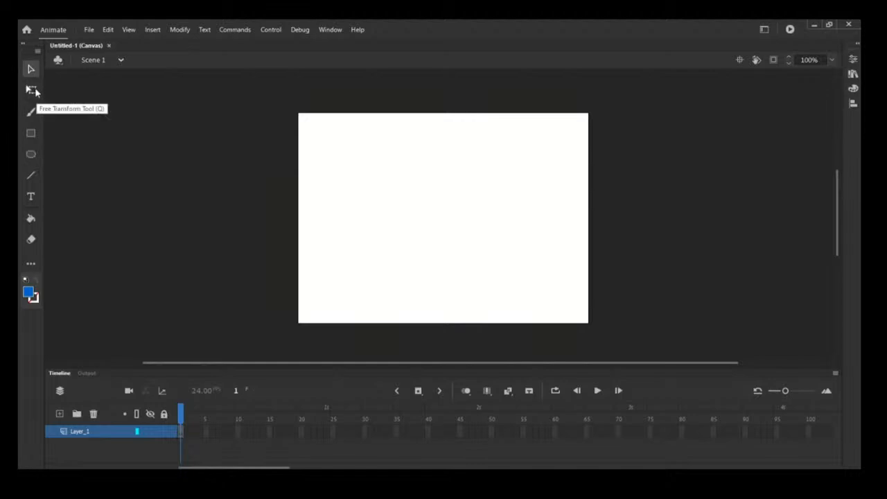
- Draw a blue rectangle about 200 by 140 pixels in the middle of the stage with the Rectangle tool
left_click(31, 266)
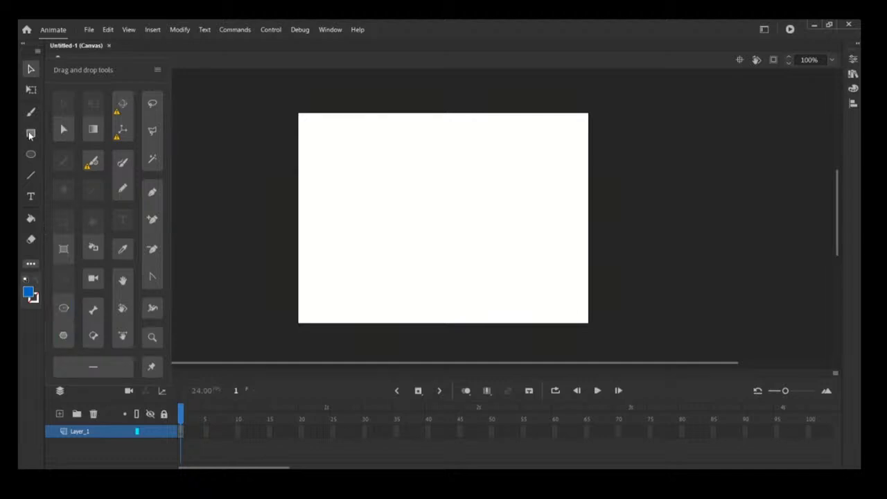
left_click(30, 135)
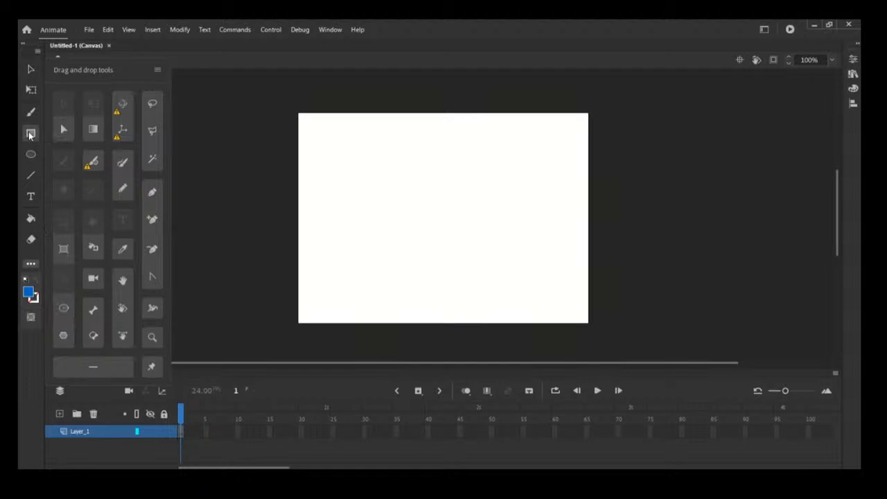
left_click_drag(373, 193, 397, 197)
left_click(26, 134)
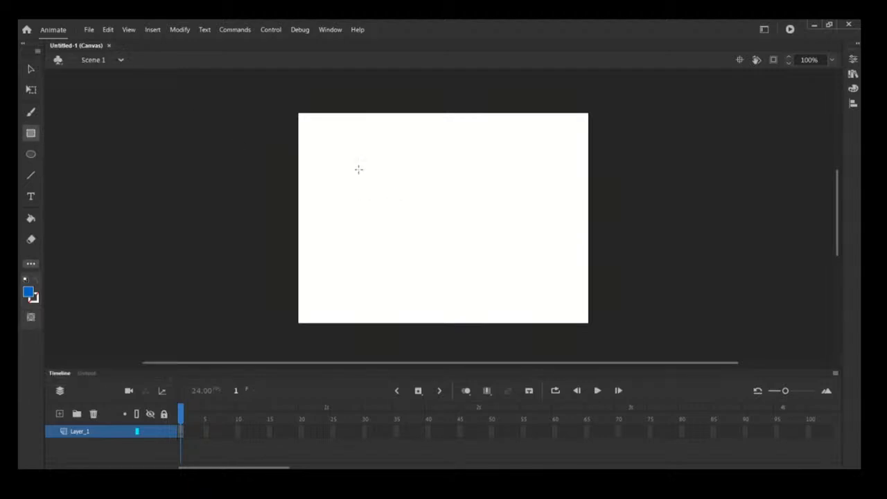
mouse_move(358, 169)
left_mouse_down()
mouse_move(461, 220)
mouse_move(530, 292)
left_mouse_up()
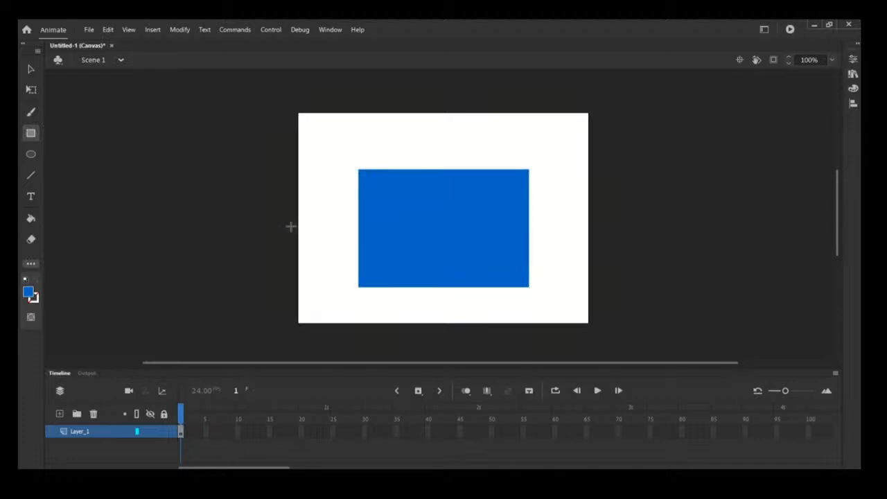
- Draw a circle about 80 pixels across overlapping the rectangle's upper-left corner with the Oval tool
left_click(31, 154)
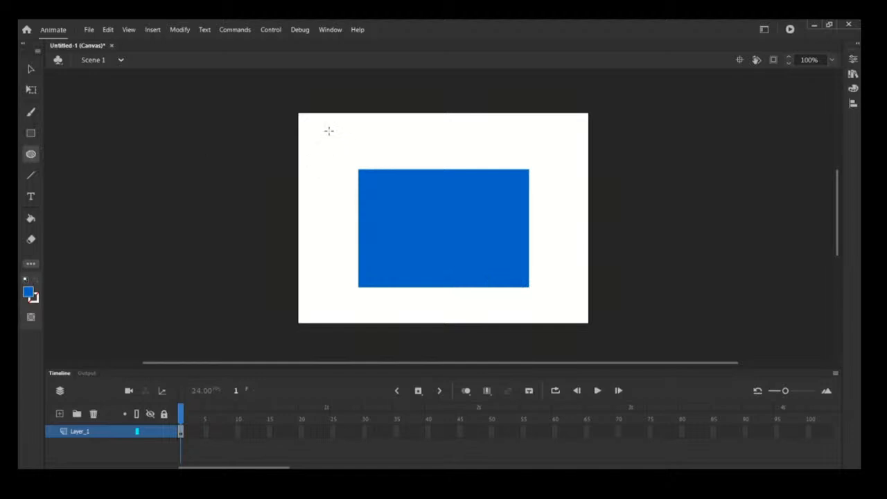
mouse_move(329, 131)
left_mouse_down()
mouse_move(347, 171)
mouse_move(377, 168)
mouse_move(397, 204)
left_mouse_up()
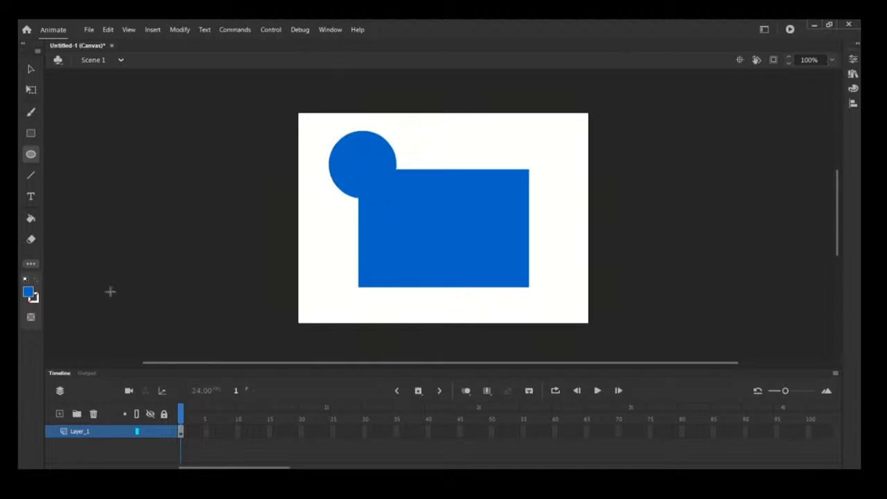
- Set the fill color to cyan #00FFFF
left_click(29, 294)
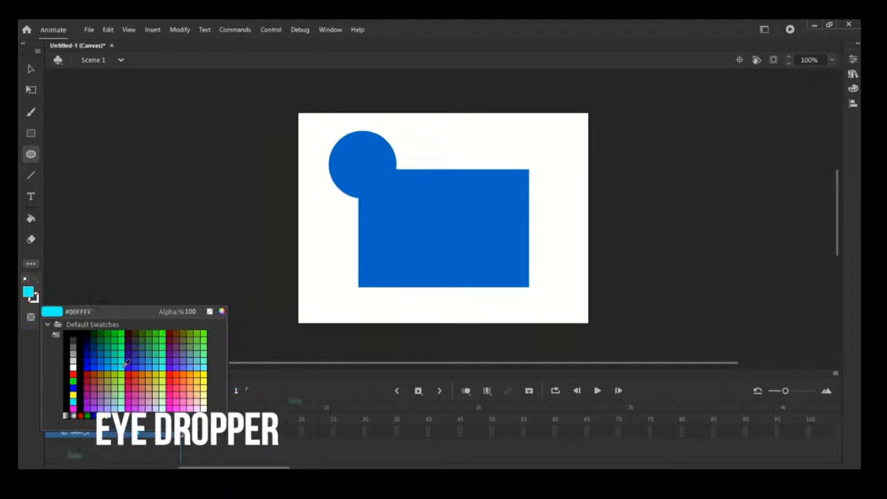
left_click(122, 368)
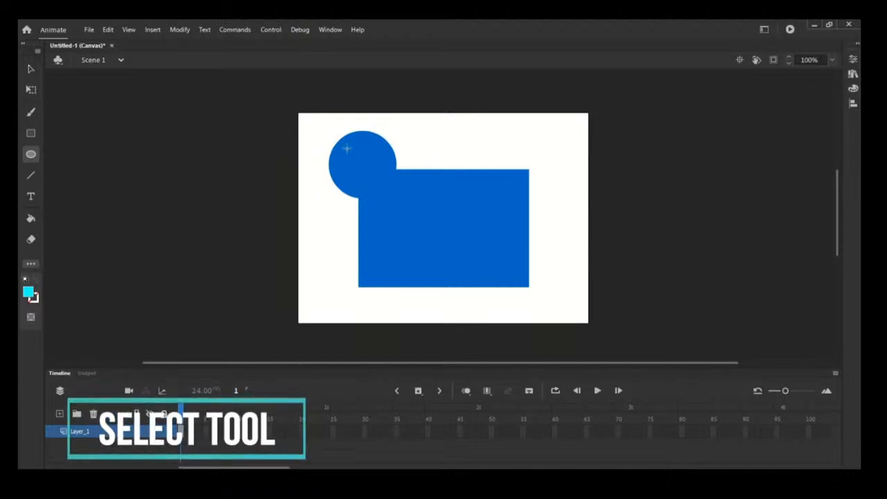
- Select the combined circle and rectangle shape and change its fill color to #6600FF
left_click(31, 69)
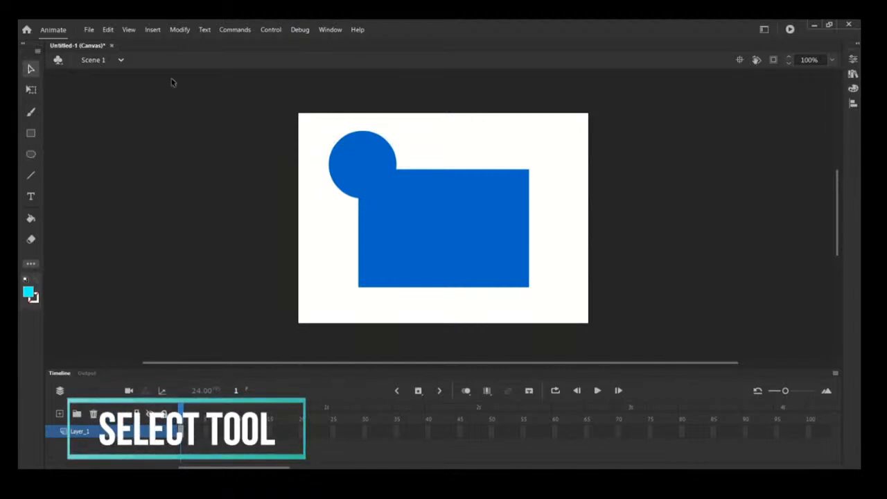
left_click(366, 150)
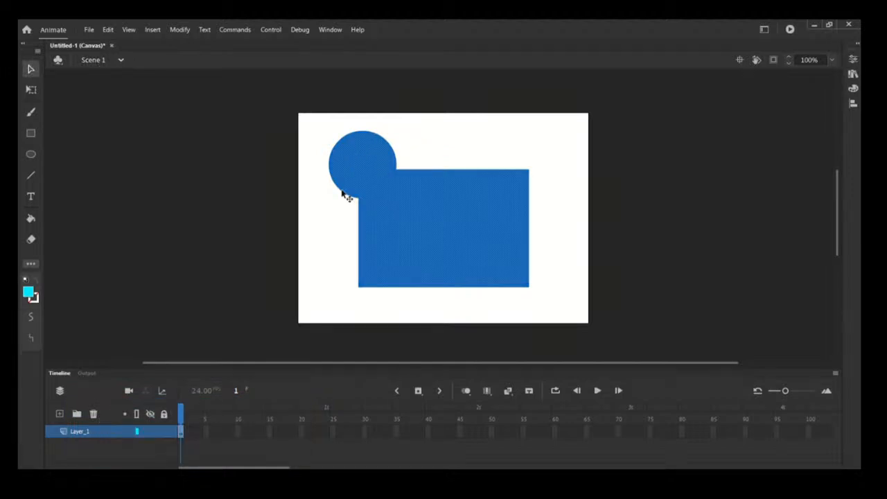
left_click(27, 292)
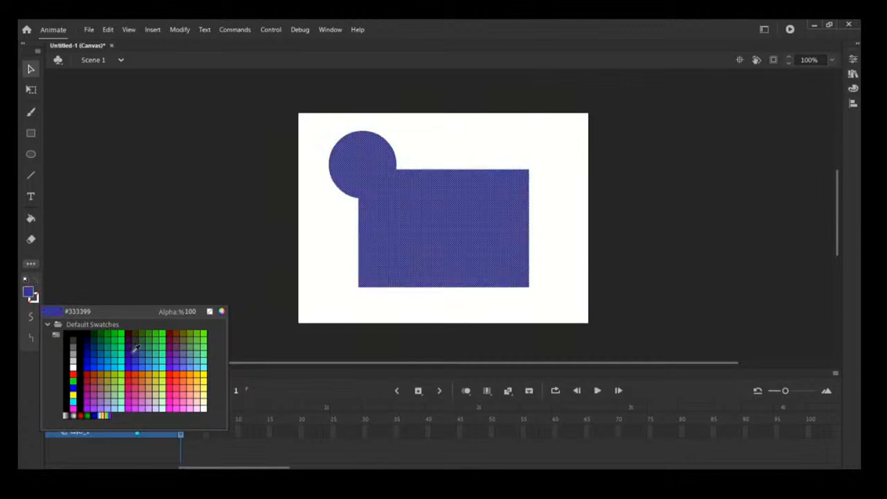
left_click(173, 368)
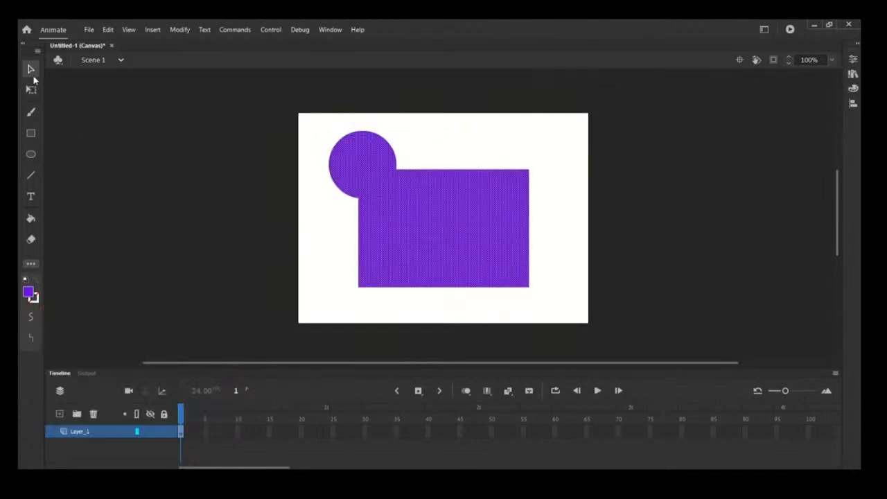
- Select the purple shape and delete it from the stage
left_click(240, 171)
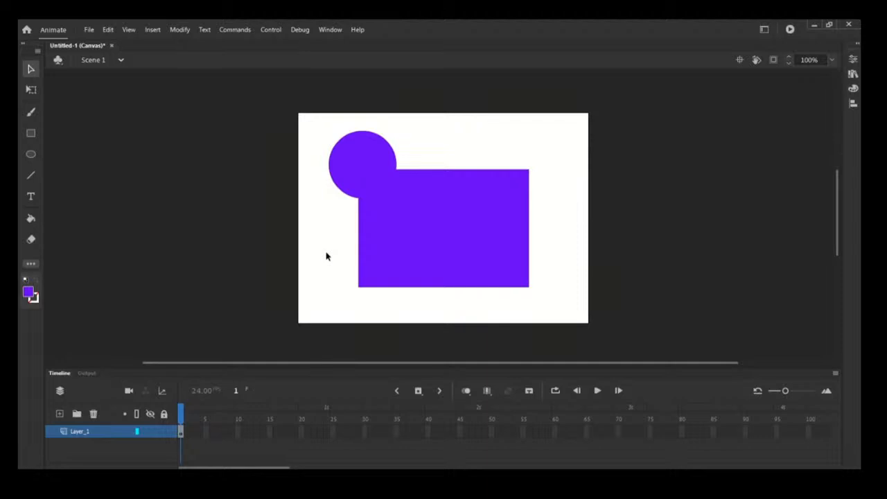
left_click(421, 213)
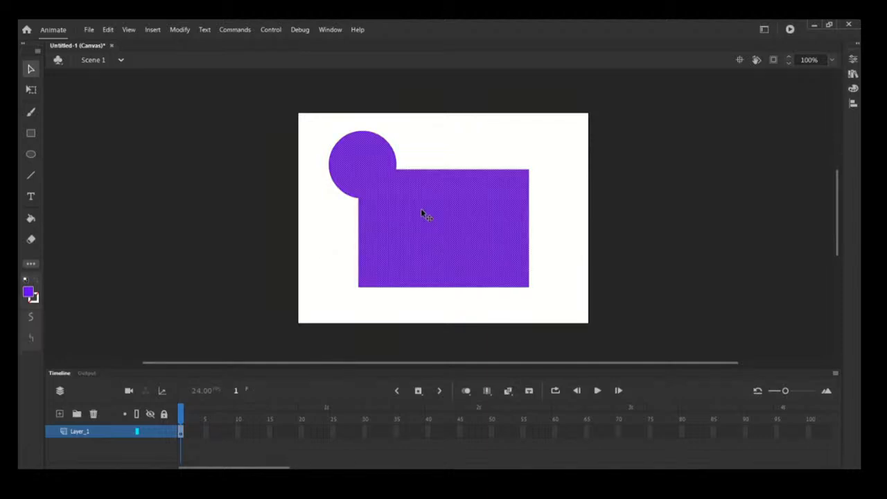
key("Delete")
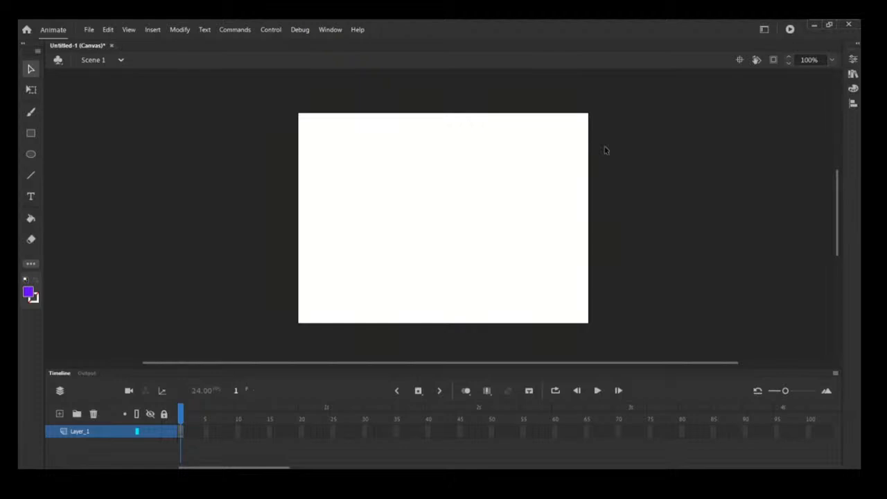
- Set the stage background color to #CCCC33 in the document properties
left_click(853, 60)
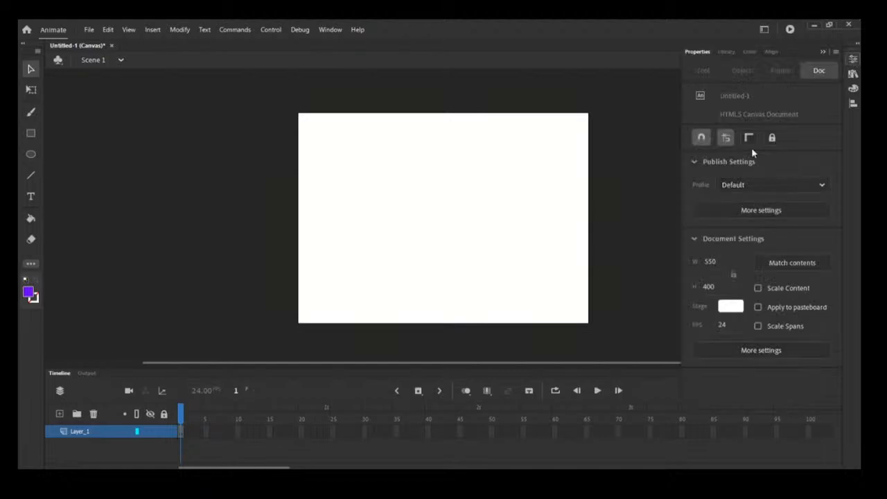
left_click(732, 307)
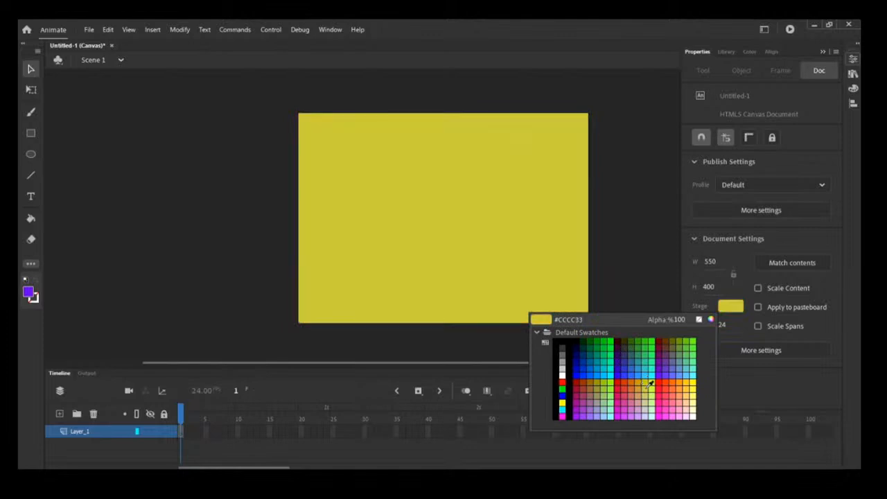
left_click(650, 383)
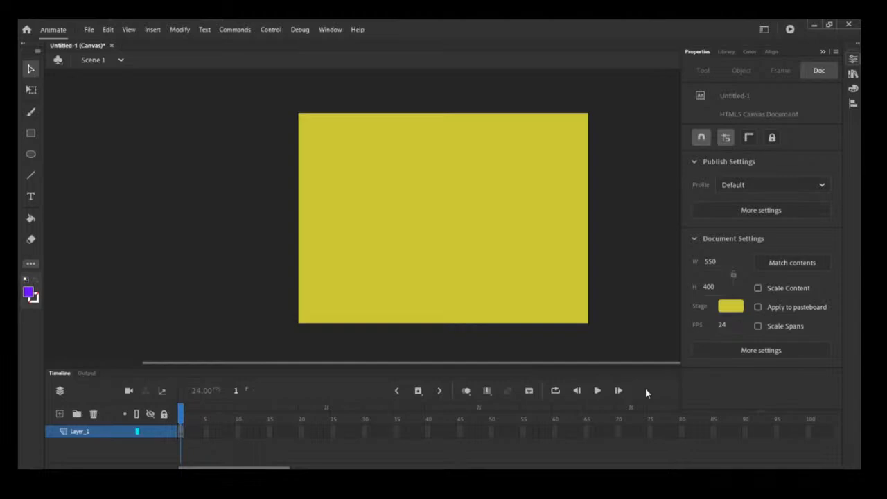
- Set the document size to 774 by 405 pixels
left_click(711, 262)
type("774")
key("Return")
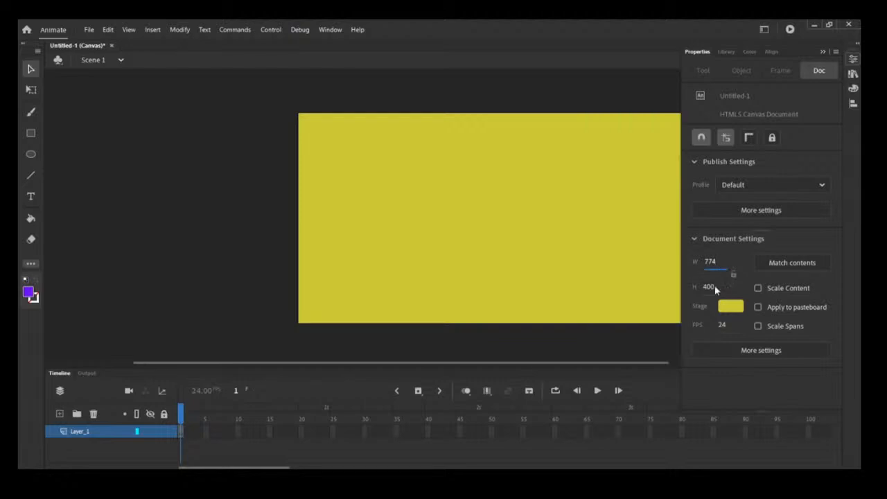
left_click(715, 286)
type("405")
left_click(619, 344)
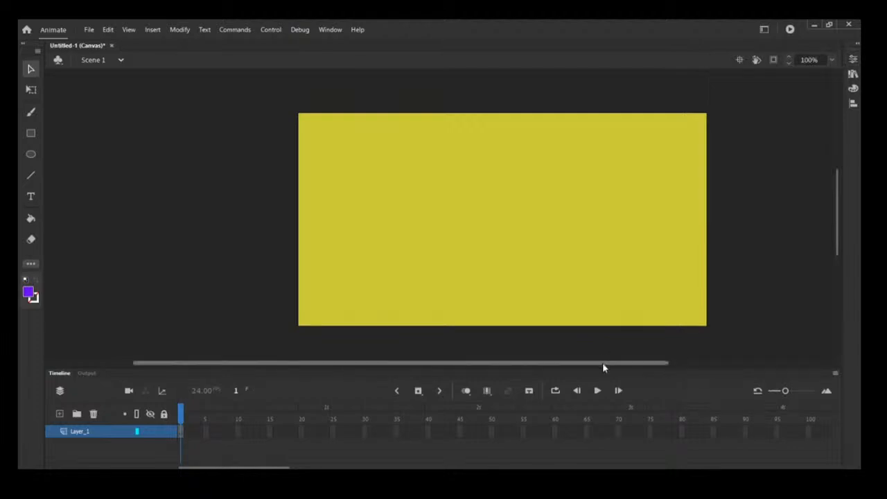
- Center the stage in the view
left_click_drag(602, 363, 641, 369)
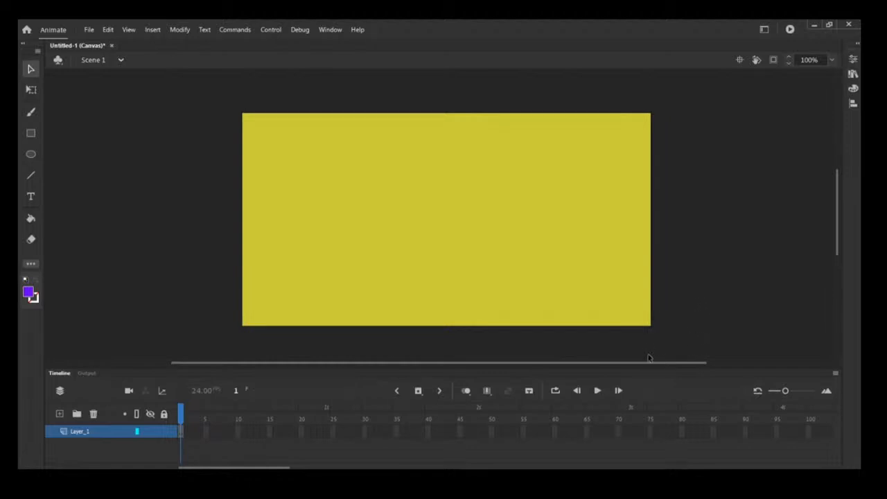
left_click_drag(649, 357, 542, 359)
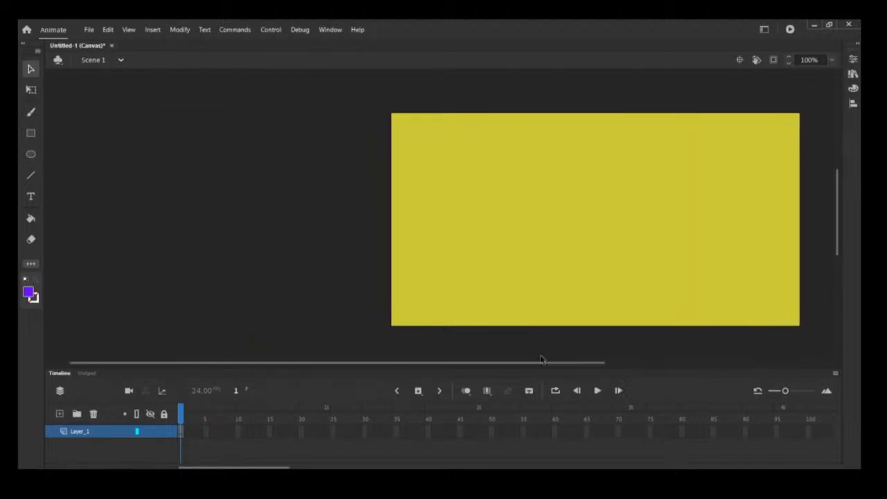
left_click(740, 61)
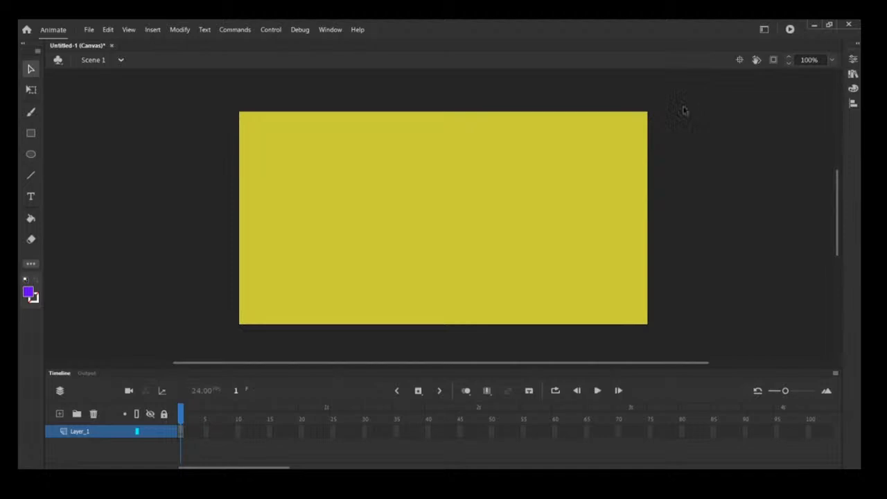
- Import vectorstock_15141494.jpg from the Pictures folder into the library
left_click(89, 30)
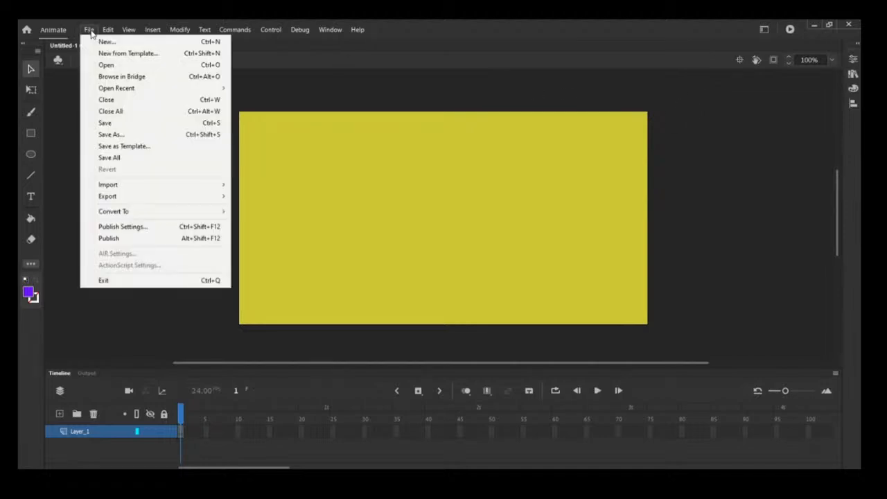
mouse_move(115, 186)
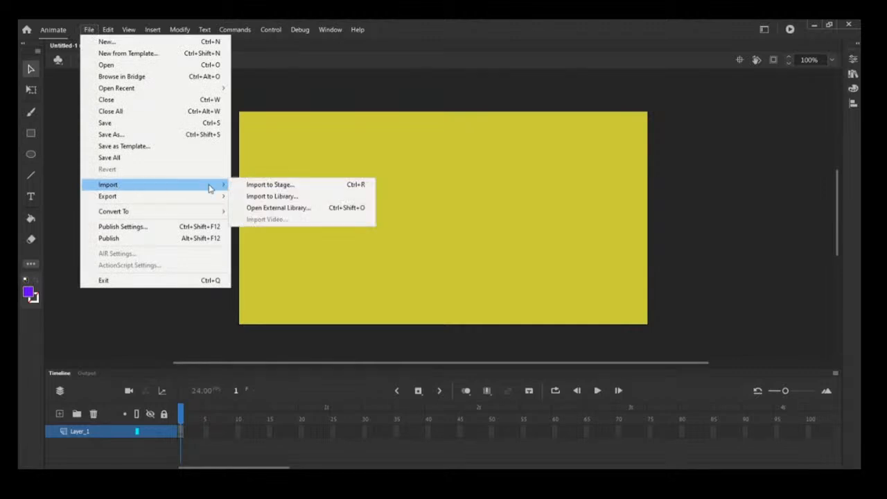
left_click(263, 197)
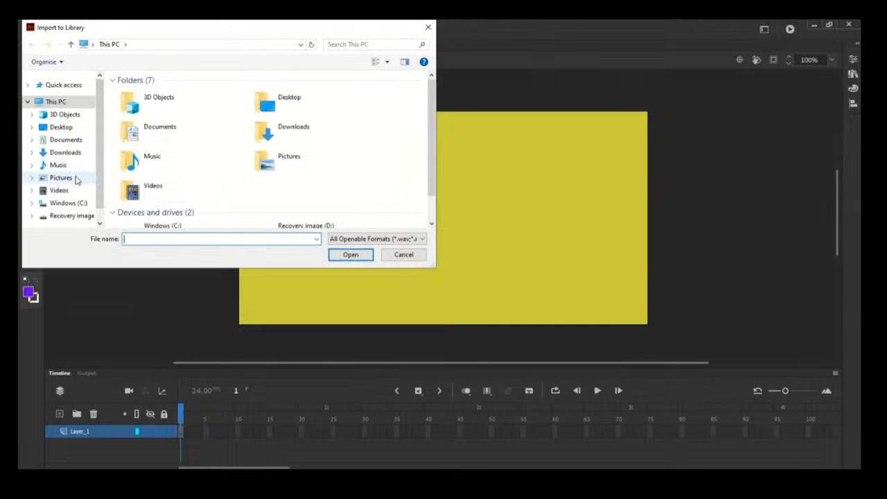
left_click(77, 180)
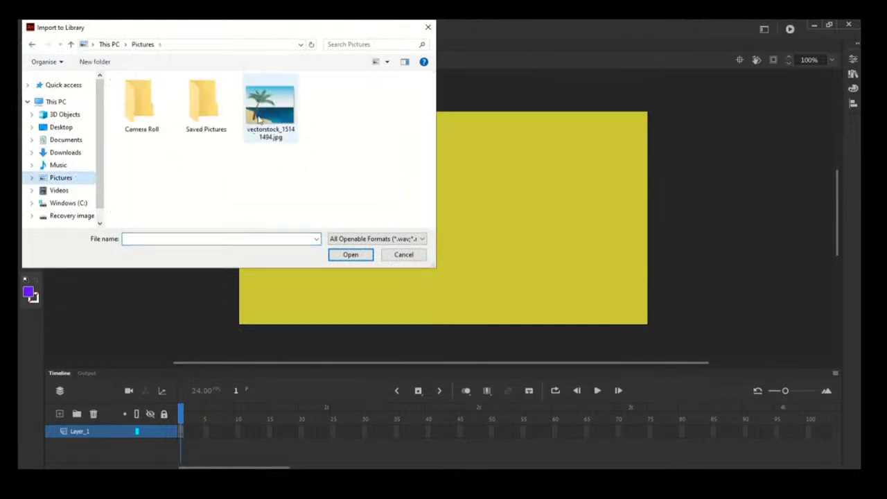
left_click(258, 119)
left_click(347, 257)
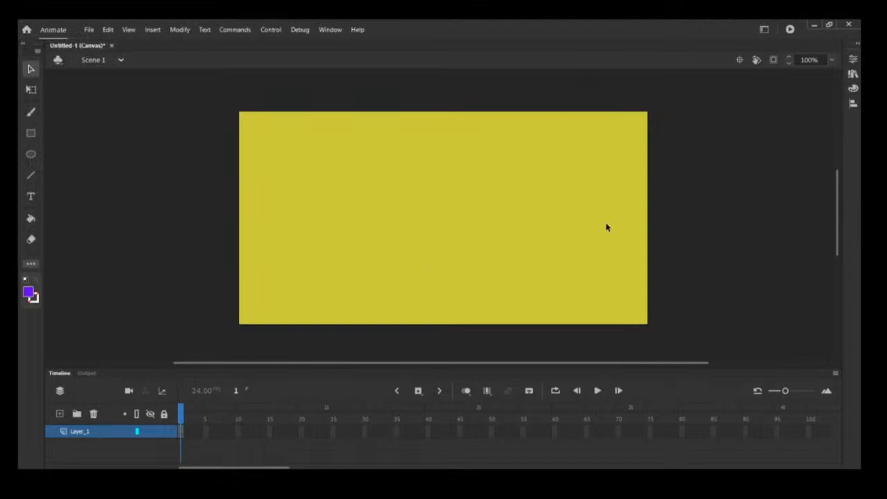
- Place the imported vectorstock_15141494.jpg image from the library onto the stage
key("q")
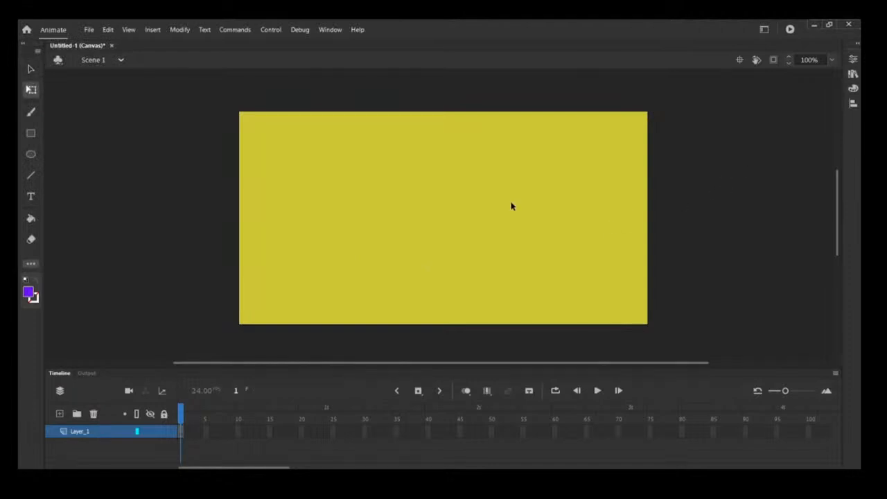
left_click(854, 77)
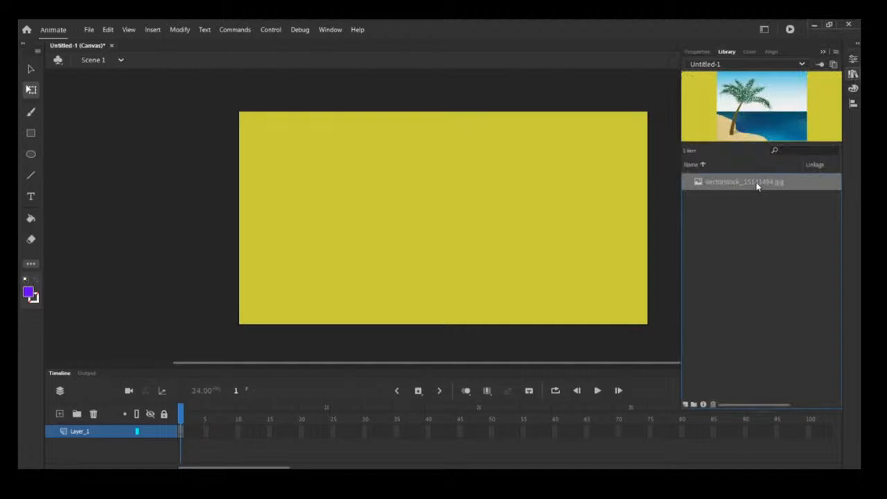
left_click_drag(759, 184, 515, 218)
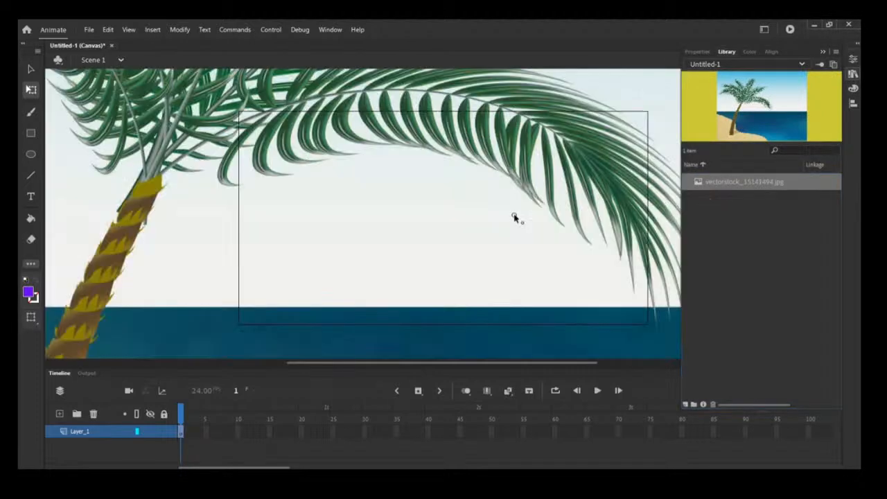
- Collapse the library panel and zoom the view to 50%
left_click(834, 64)
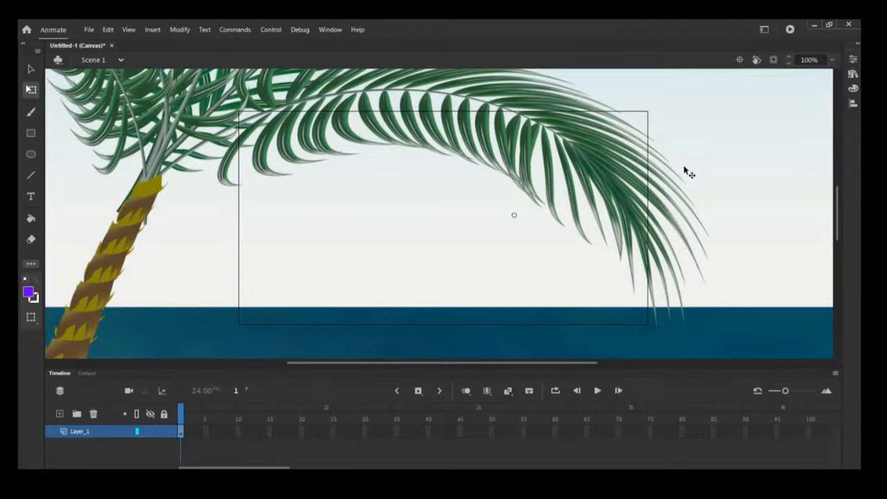
left_click(832, 59)
left_click(804, 119)
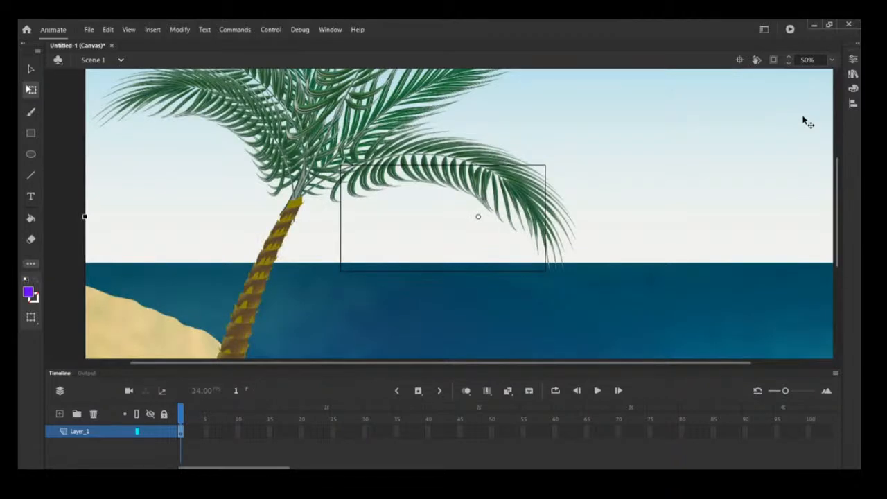
- Scale the beach image down by its corner and move it to the stage's left edge
left_click(833, 60)
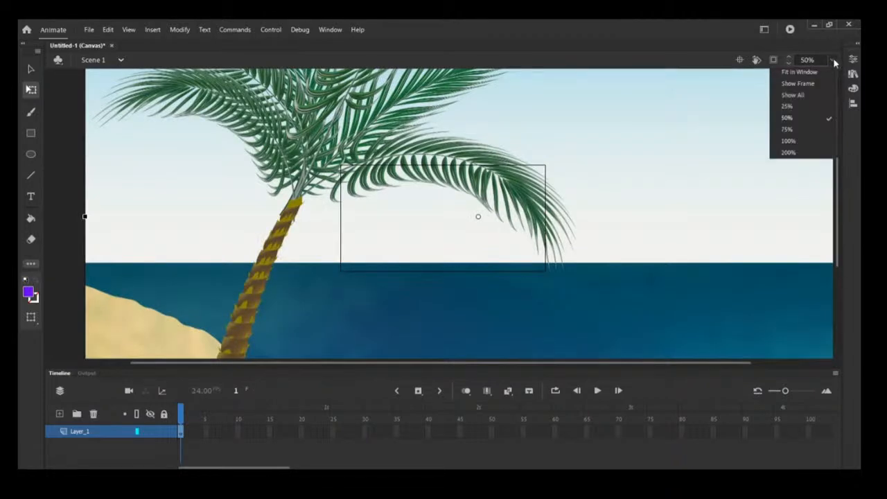
left_click(810, 106)
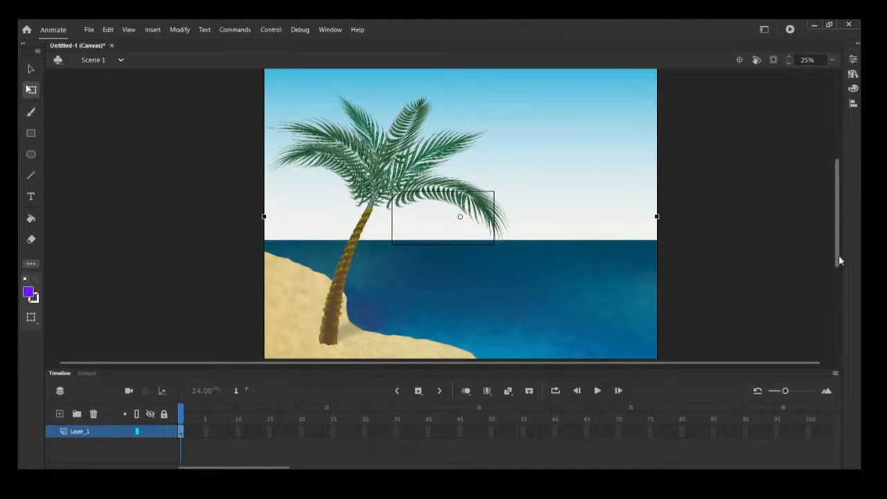
left_click_drag(839, 255, 837, 273)
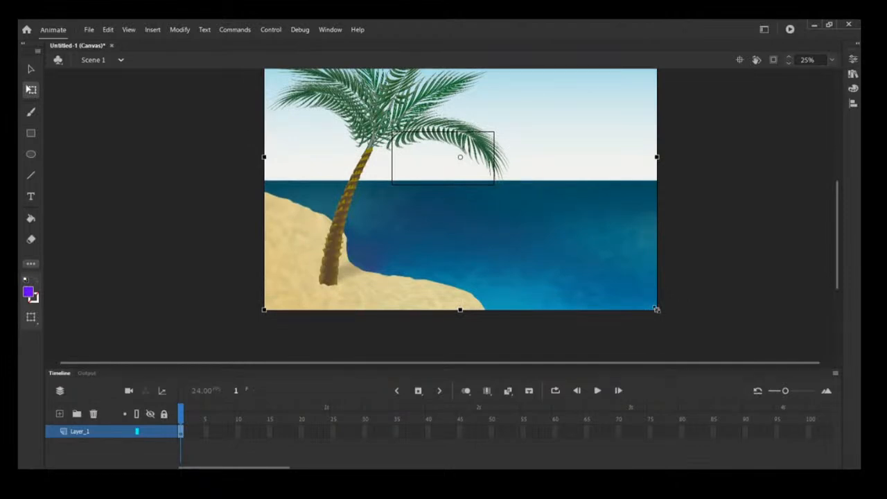
left_click_drag(656, 310, 509, 184)
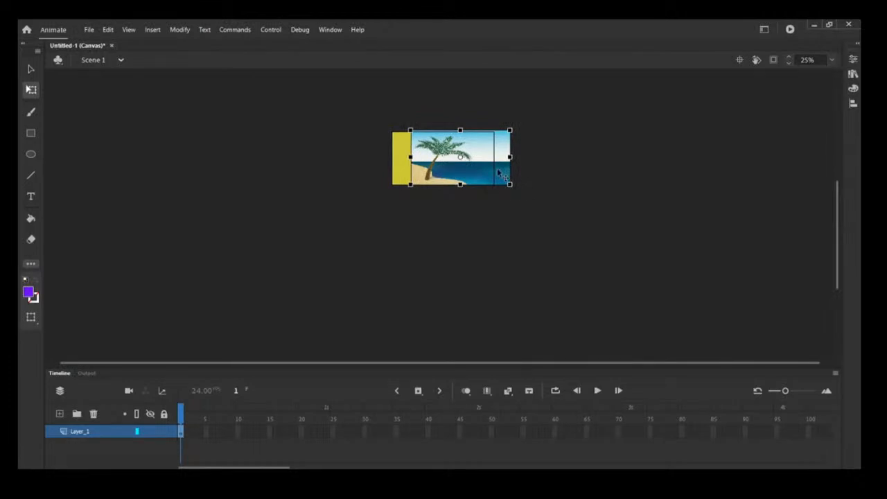
left_click_drag(498, 173, 478, 173)
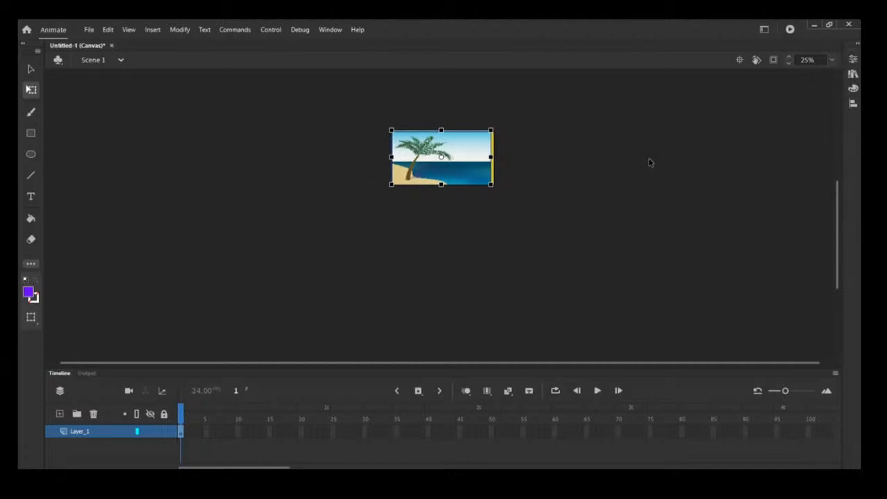
- Set the beach image's width to 774 and height to 405
left_click(853, 61)
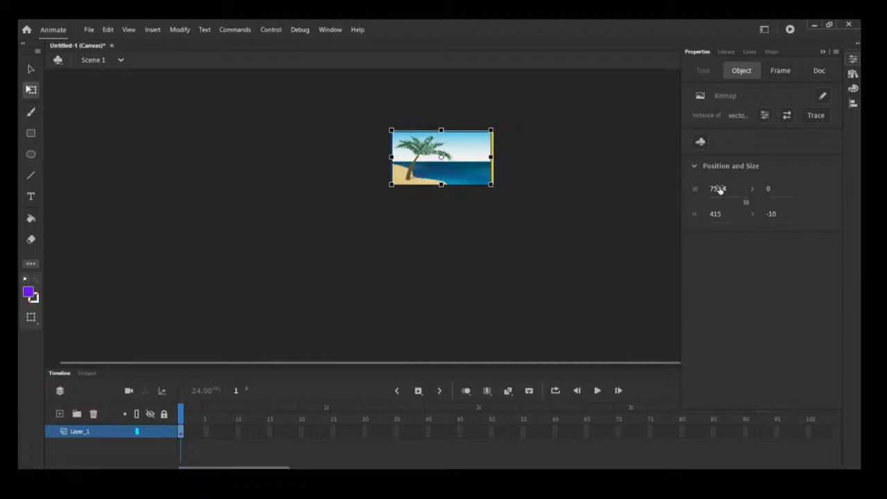
left_click(719, 189)
type("774")
key("Return")
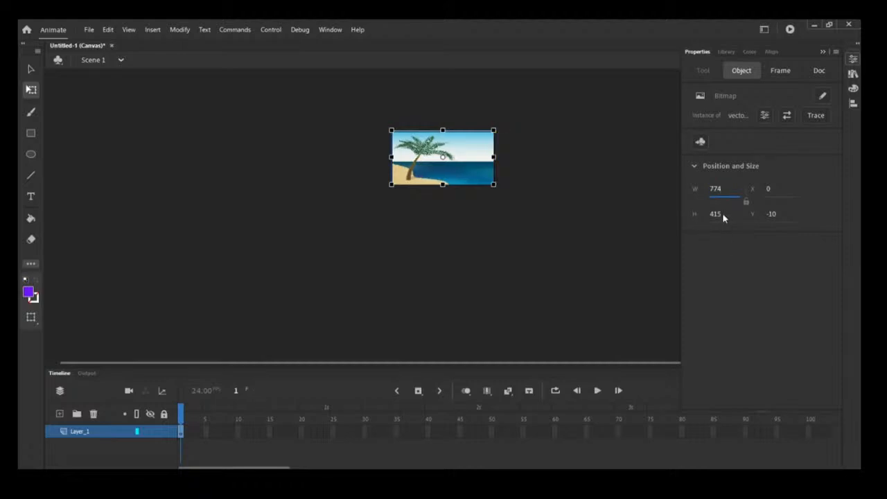
left_click(721, 213)
type("405")
left_click(645, 232)
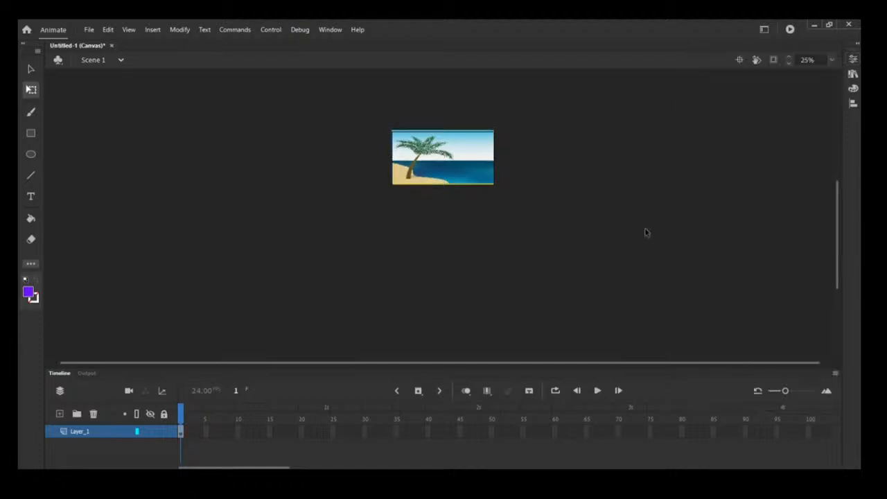
- Zoom to 100% and nudge the beach image down six steps so it covers the stage
left_click(832, 59)
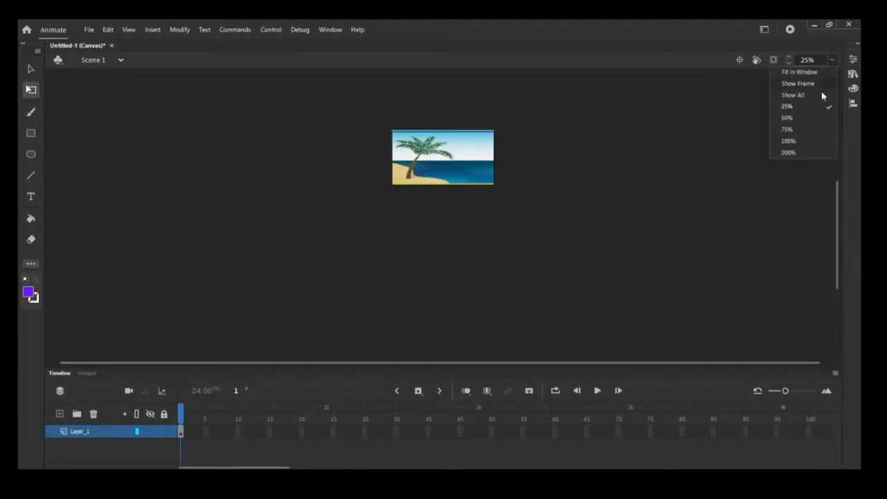
left_click(820, 142)
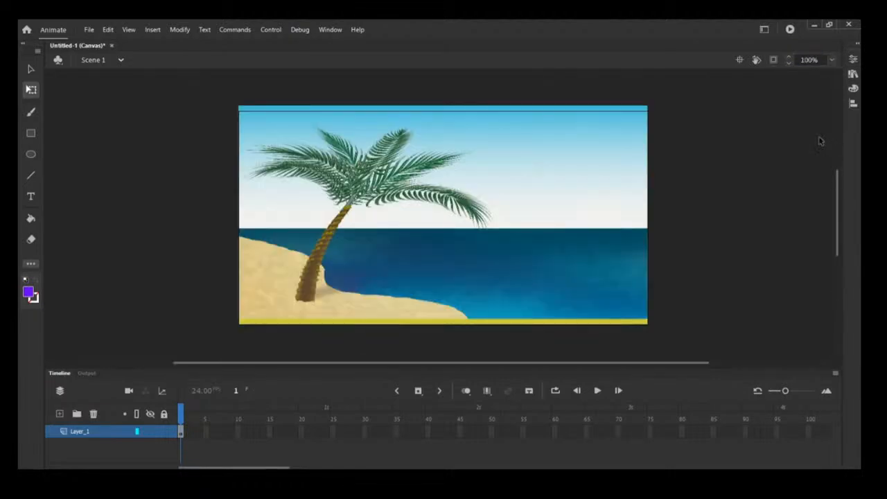
left_click(614, 176)
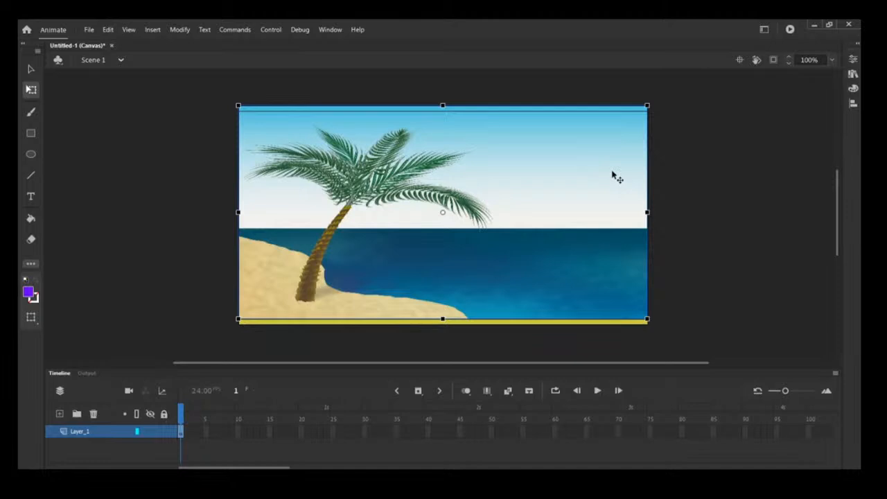
key("Down")
key("Down")
key("Down")
key("Down")
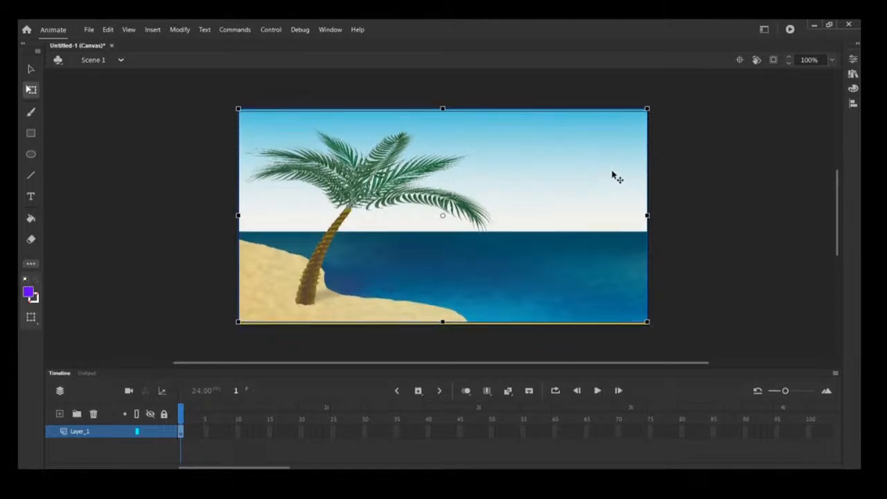
key("Down")
key("Down")
key("Down")
left_click(731, 136)
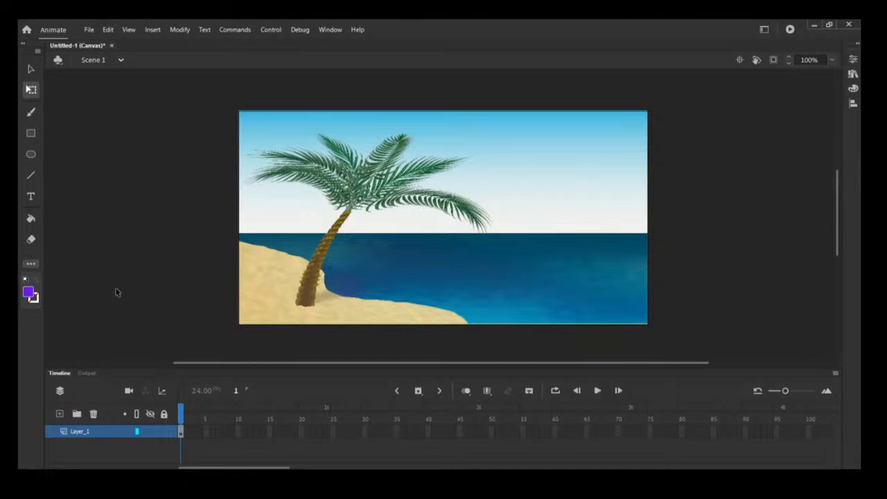
- Add a new layer and rename it ground
left_click(59, 415)
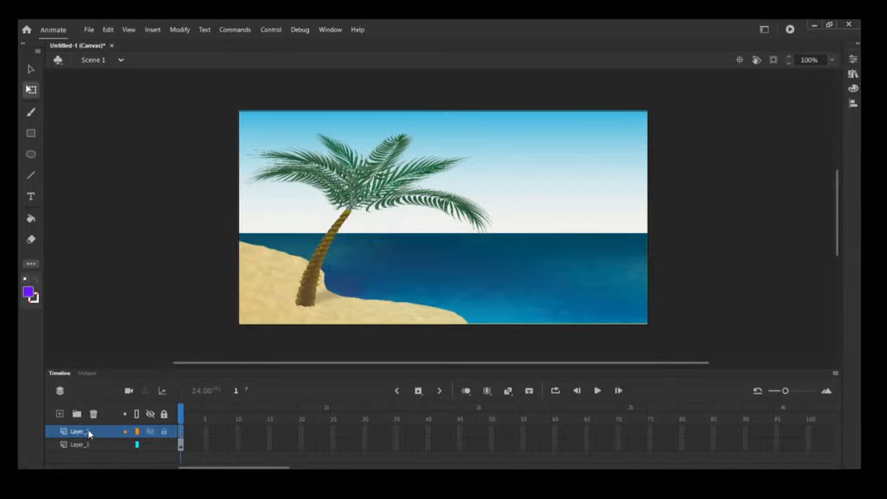
double_click(79, 432)
type("ground")
left_click(127, 326)
- Choose the Rectangle tool, set its stroke to no colour and its fill to gray
left_click(32, 134)
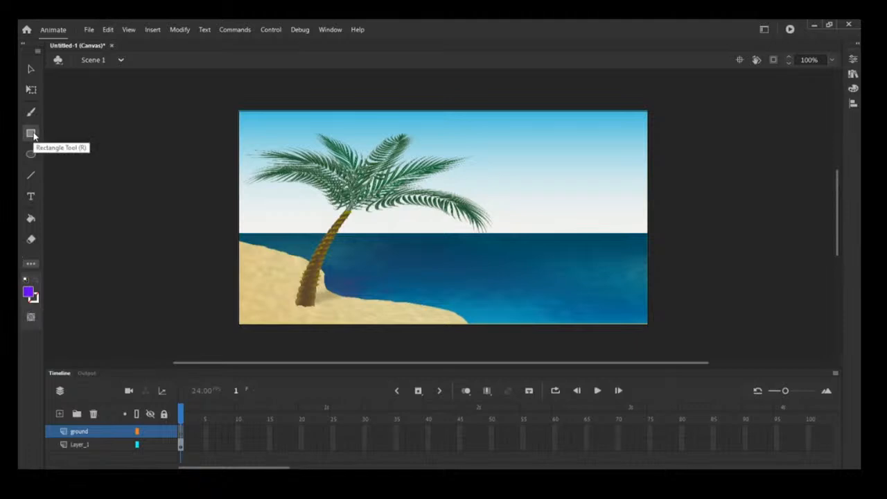
left_click(854, 61)
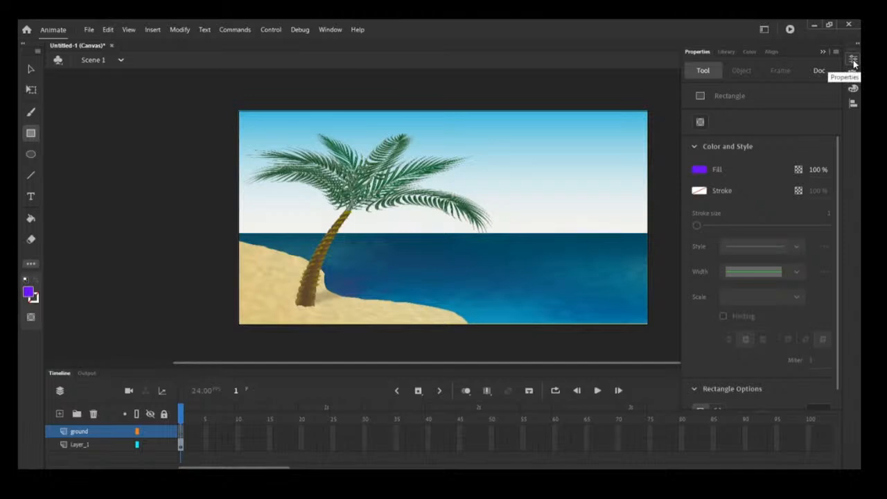
left_click(853, 61)
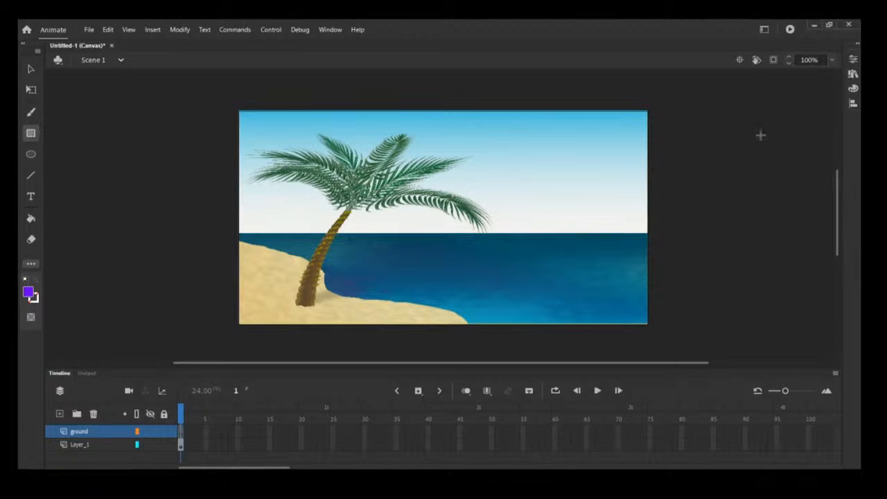
left_click(853, 60)
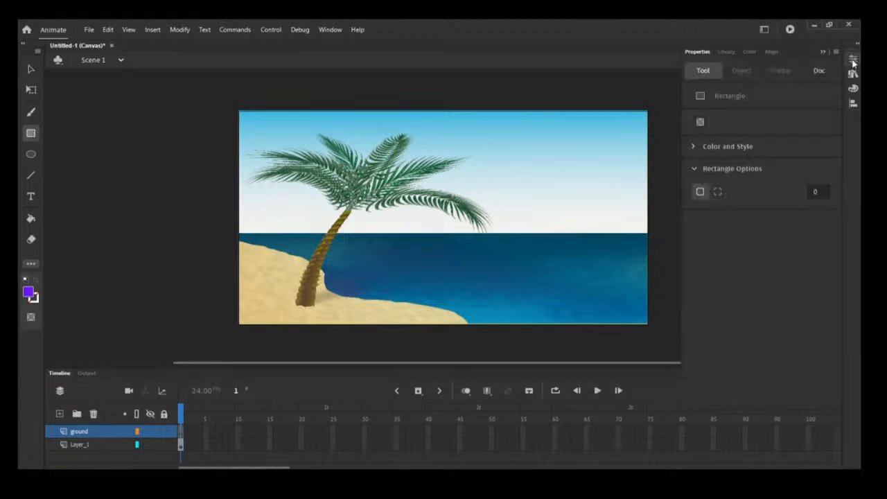
left_click(694, 149)
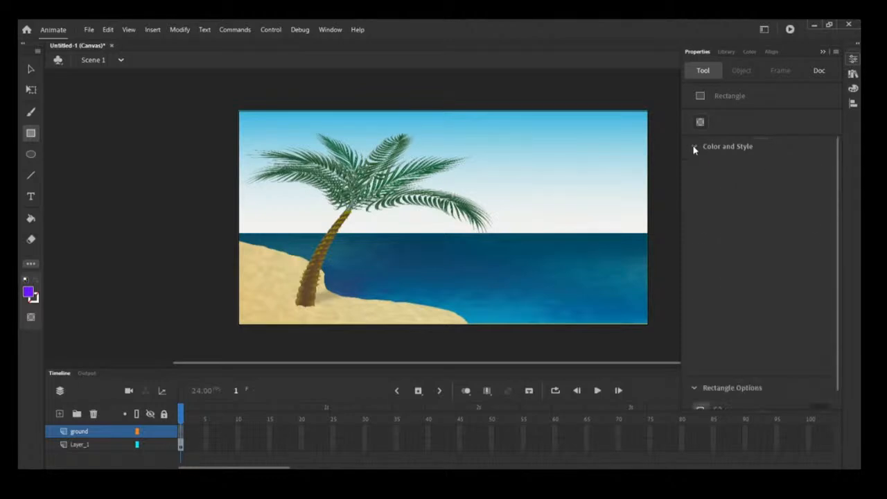
left_click(700, 192)
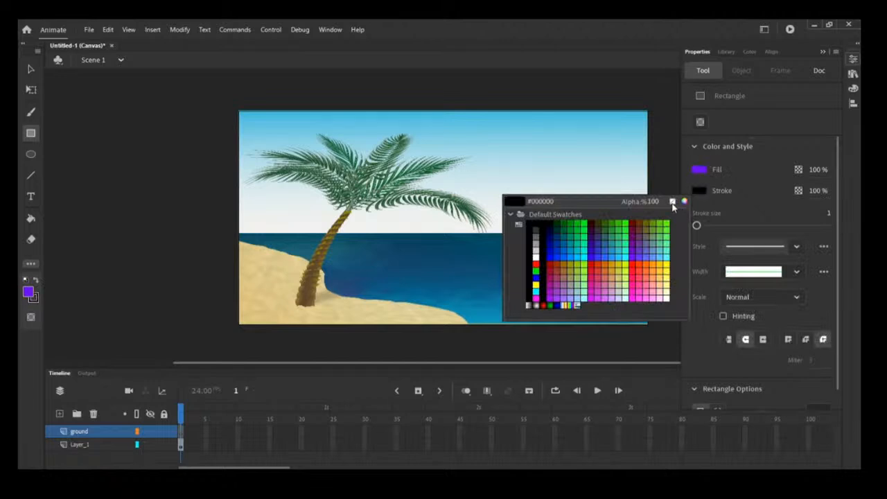
left_click(672, 202)
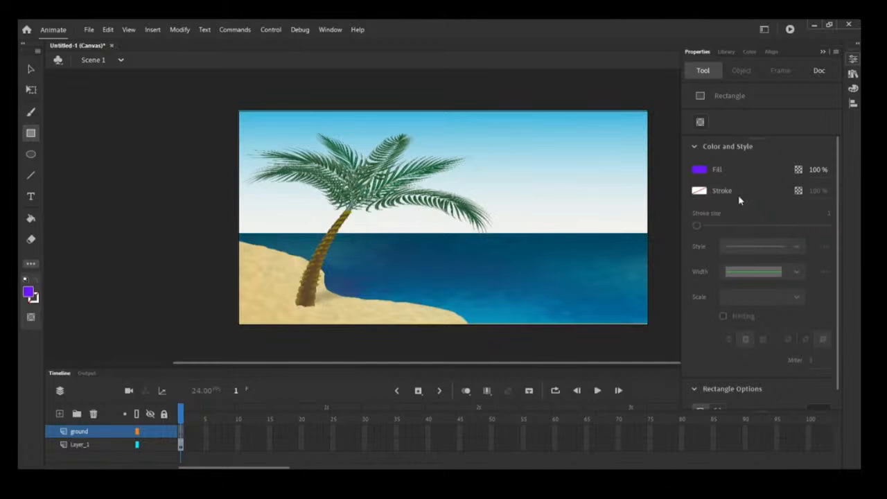
left_click(697, 172)
left_click(537, 214)
- Turn on object drawing mode for the rectangle and enable Align to stage
left_click(700, 122)
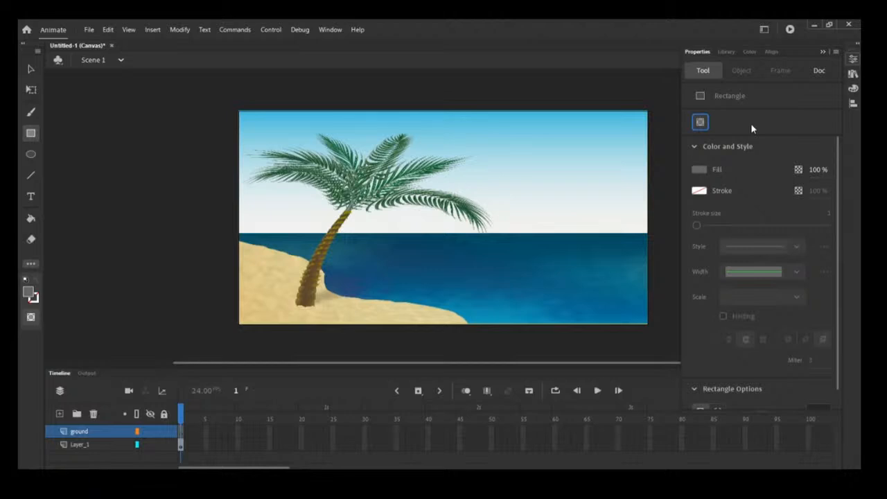
left_click(772, 52)
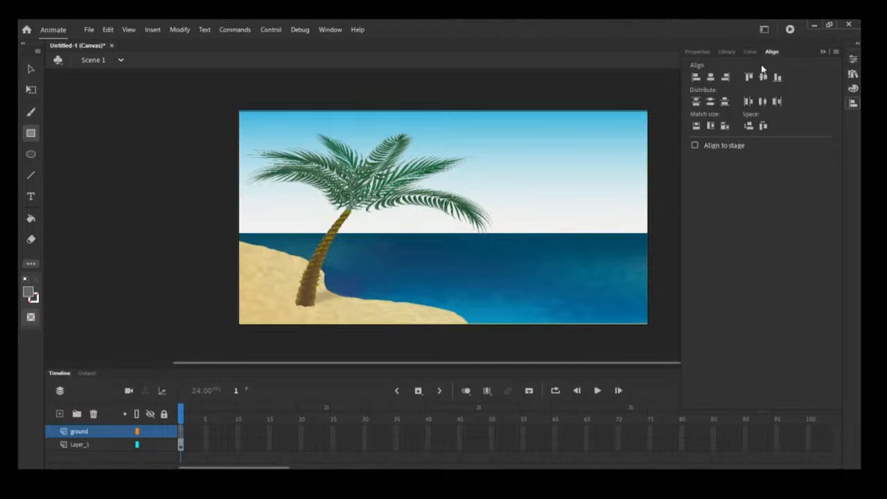
left_click(696, 146)
left_click(698, 52)
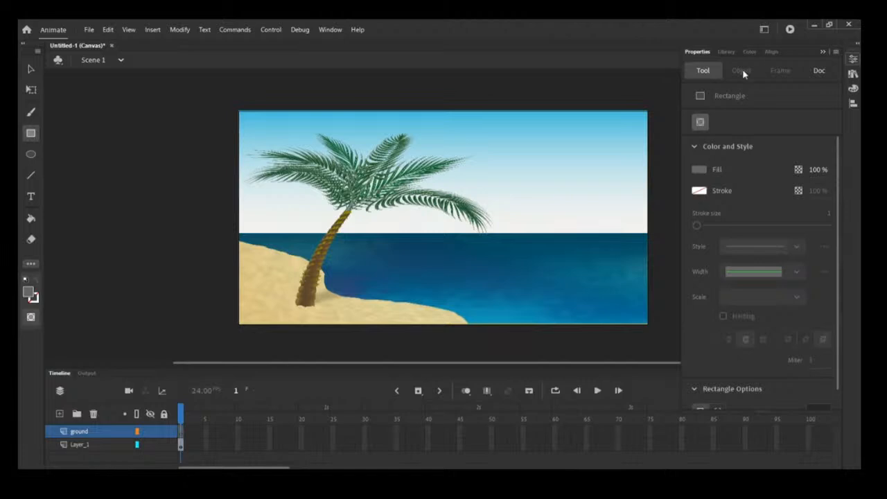
- Draw a gray rectangle across the full stage width along the bottom edge, then switch to the Free Transform tool
left_click(662, 196)
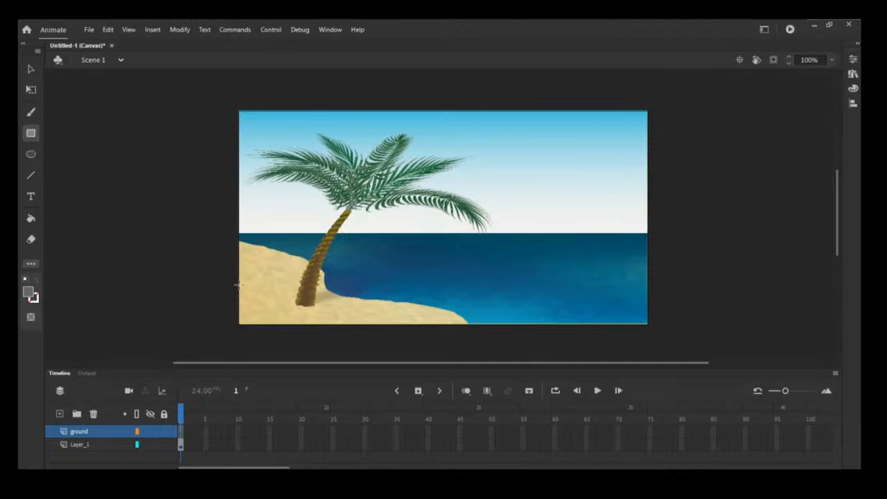
left_click_drag(238, 284, 648, 325)
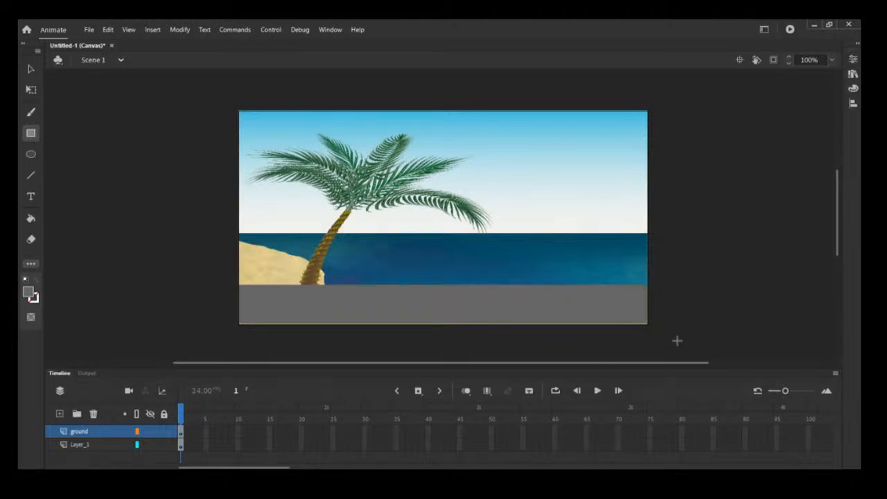
left_click(853, 61)
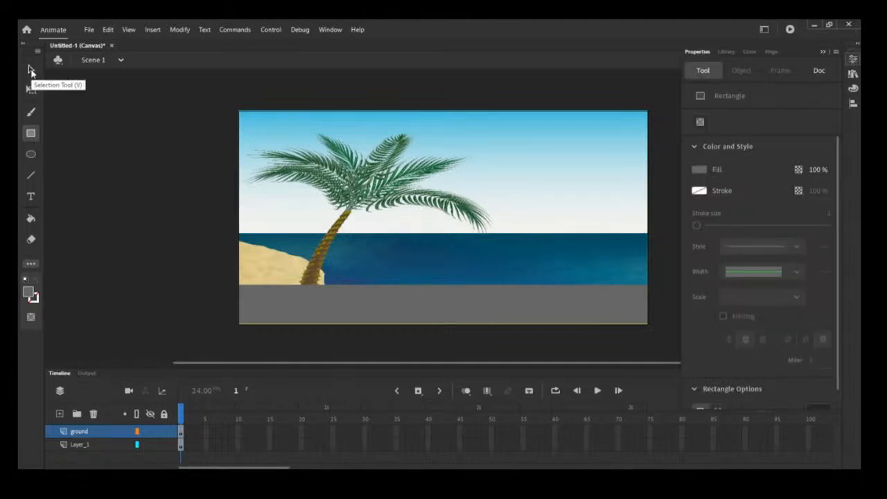
left_click(31, 89)
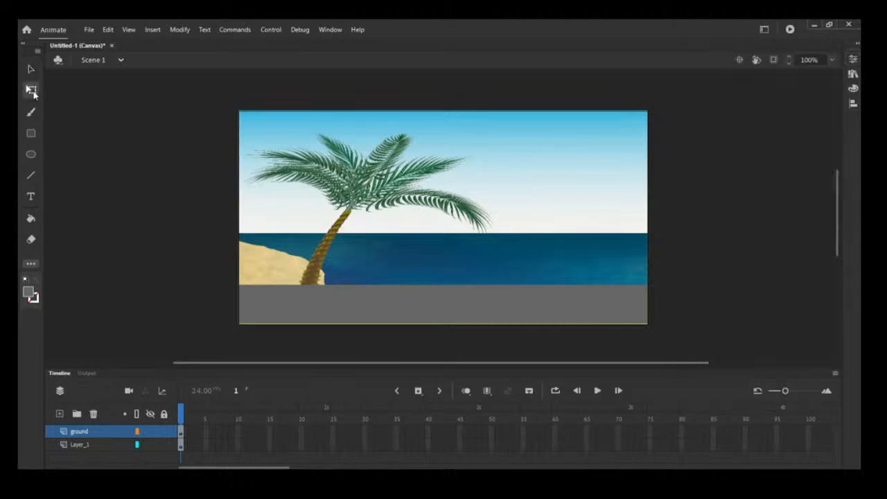